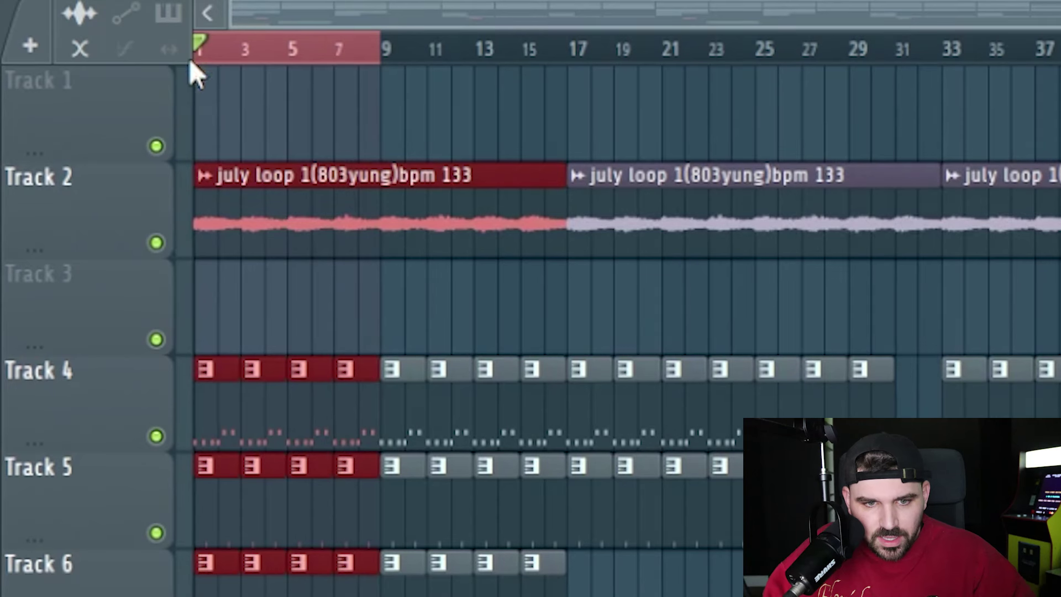
Review bars 9 to 17 of the arrangement, including the kape 2 #3 pattern's notes, the Pattern 9 clips and the effect clips below.
drag(379, 49, 597, 104)
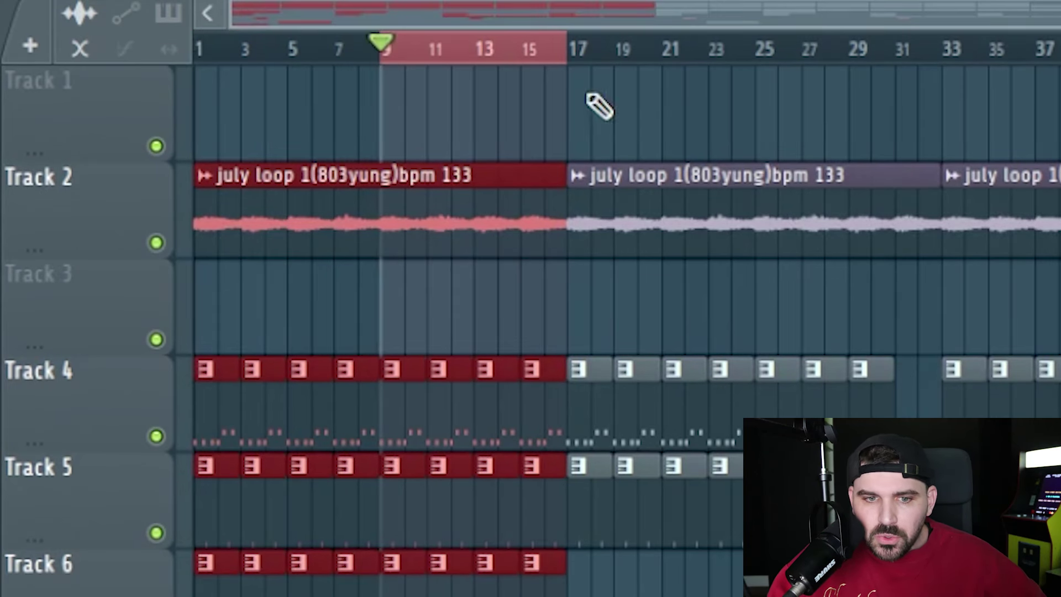
scroll(516, 52, up, 5)
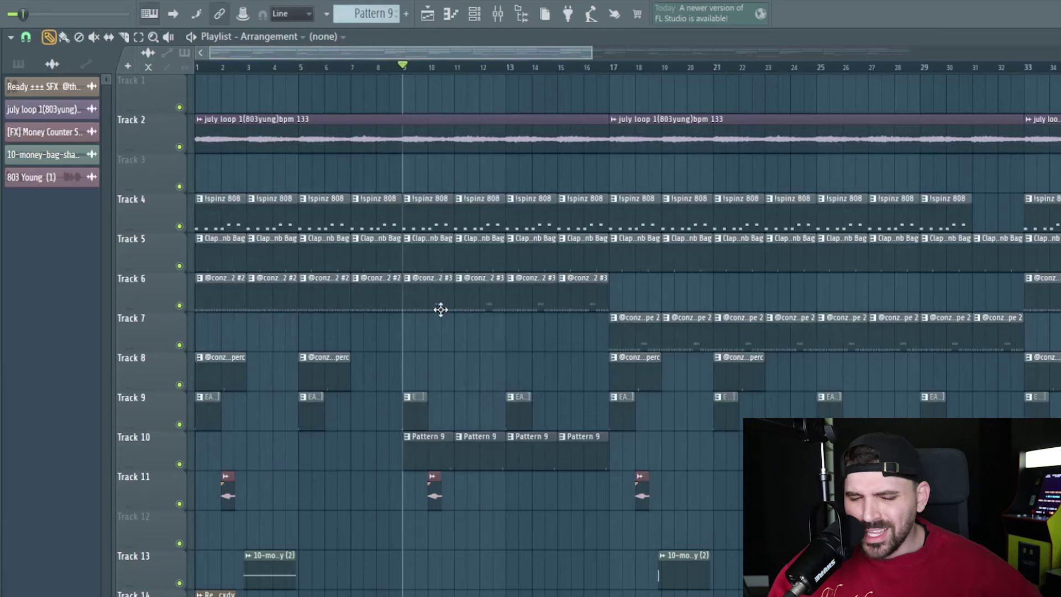
key(F7)
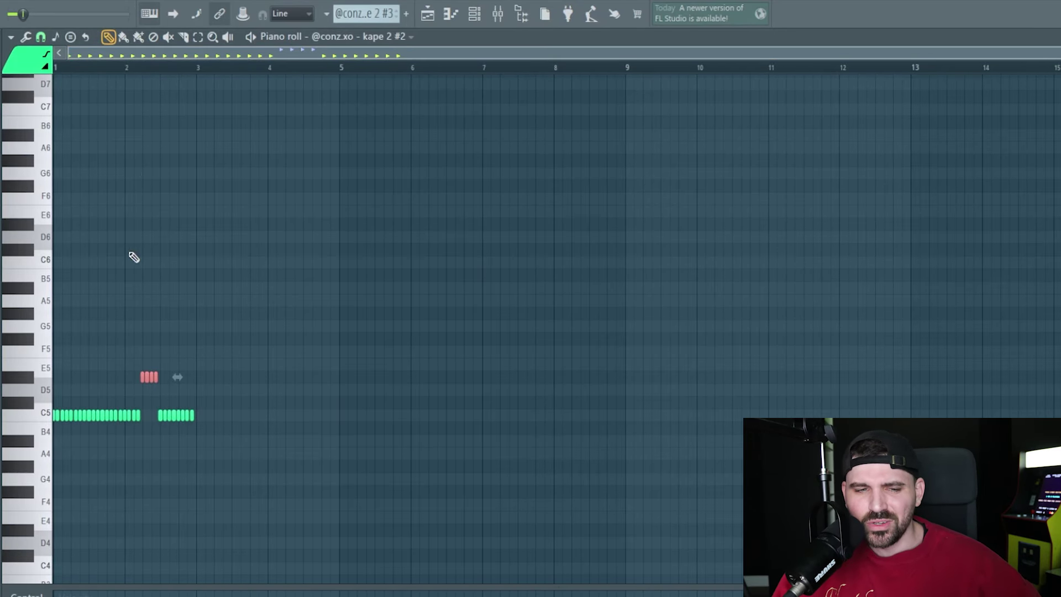
key(space)
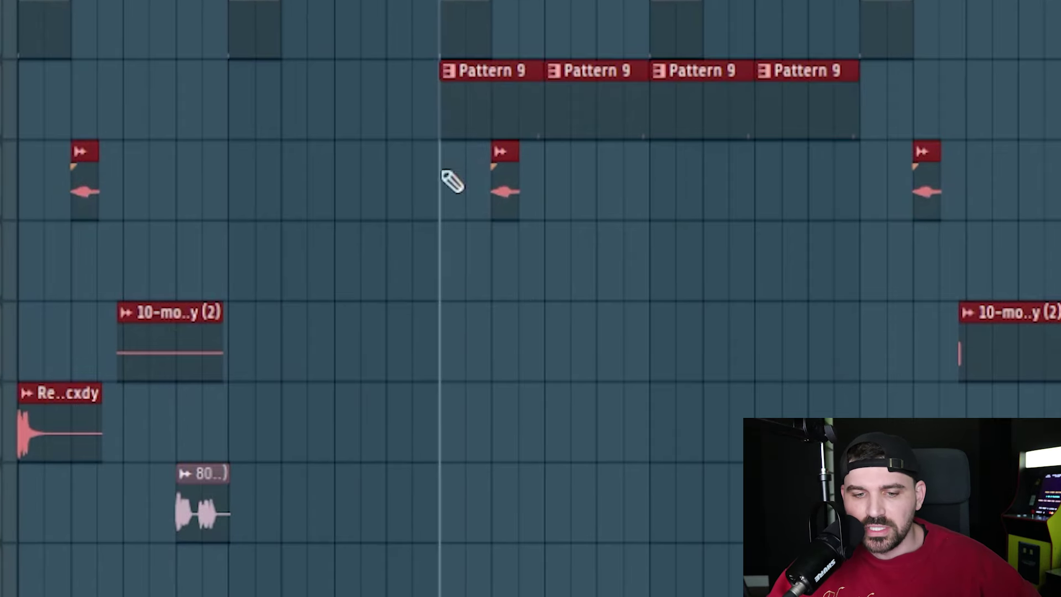
key(t)
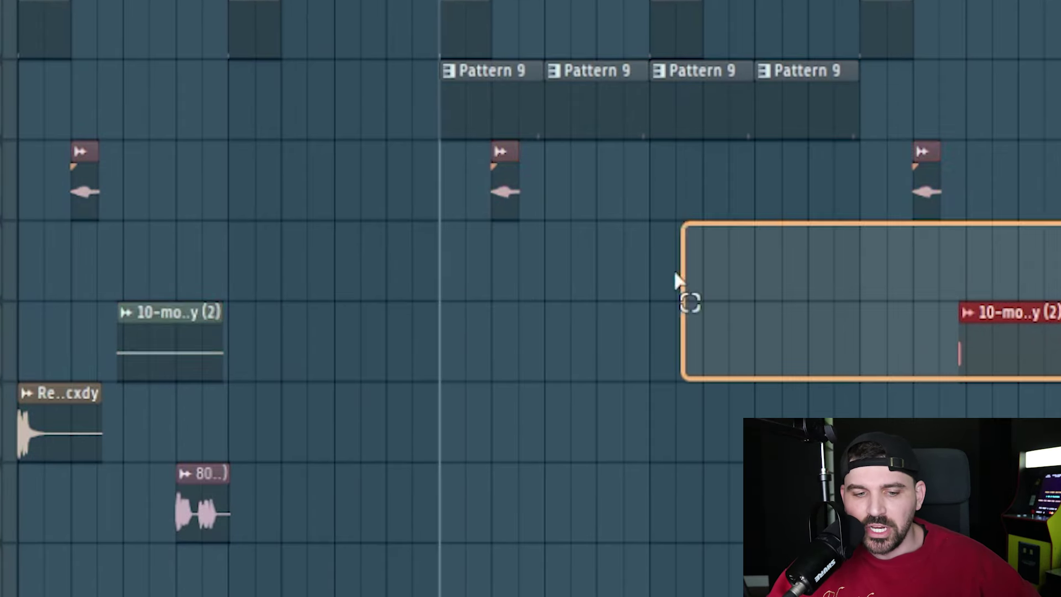
key(p)
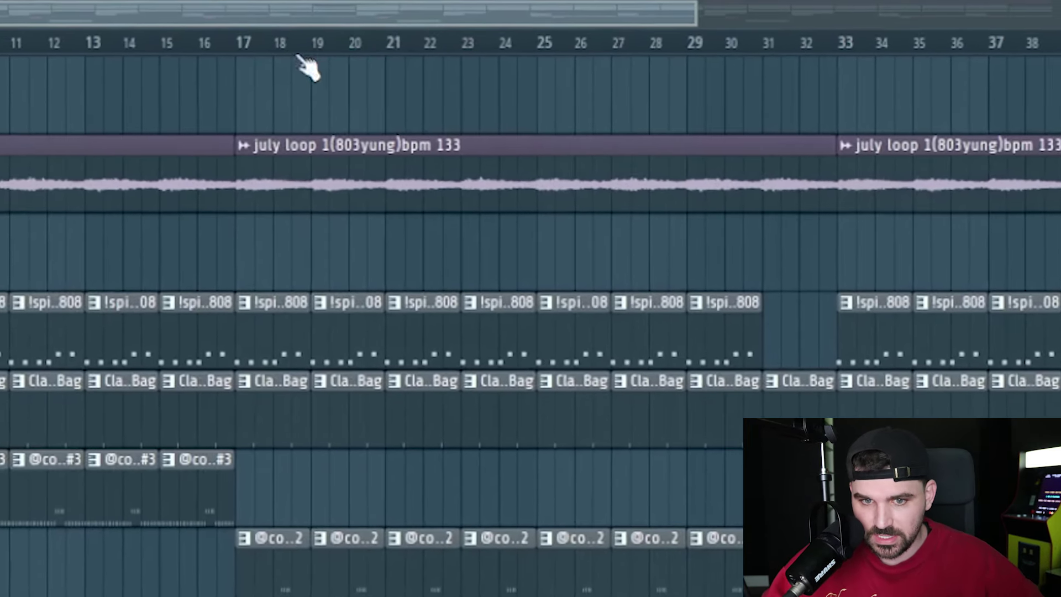
Highlight bars 17 to 33 and the drum clips on Tracks 4 to 9 in the first eight bars for comparison.
drag(610, 67, 638, 67)
drag(267, 47, 843, 56)
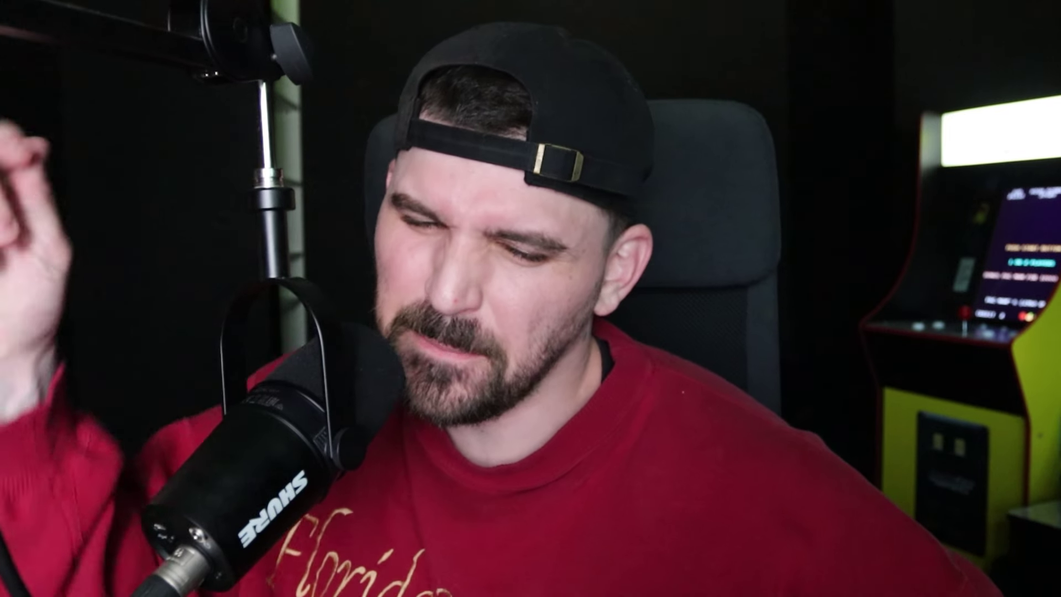
click(336, 303)
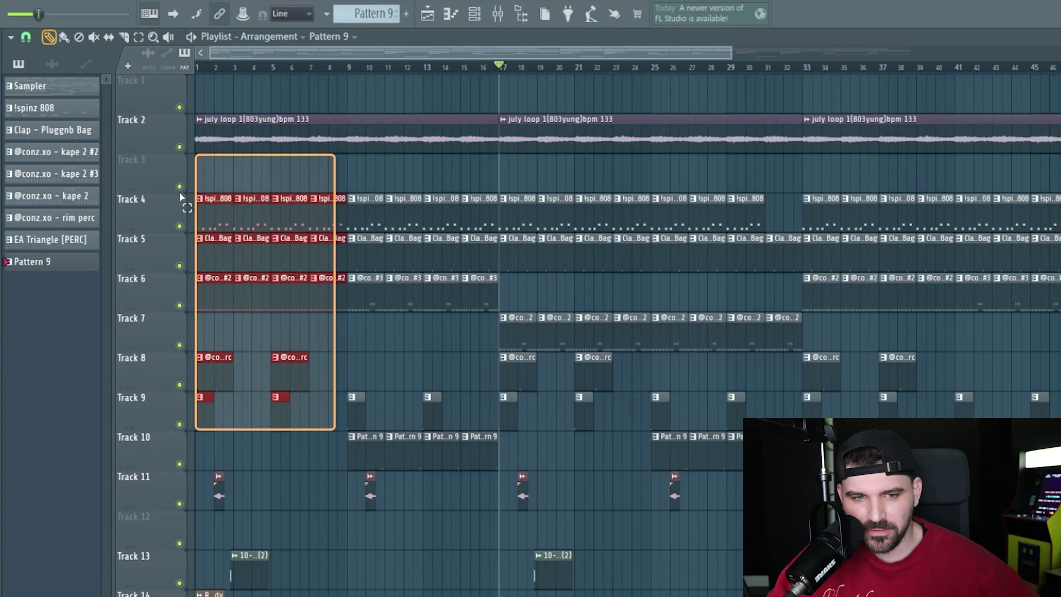
drag(181, 198, 188, 202)
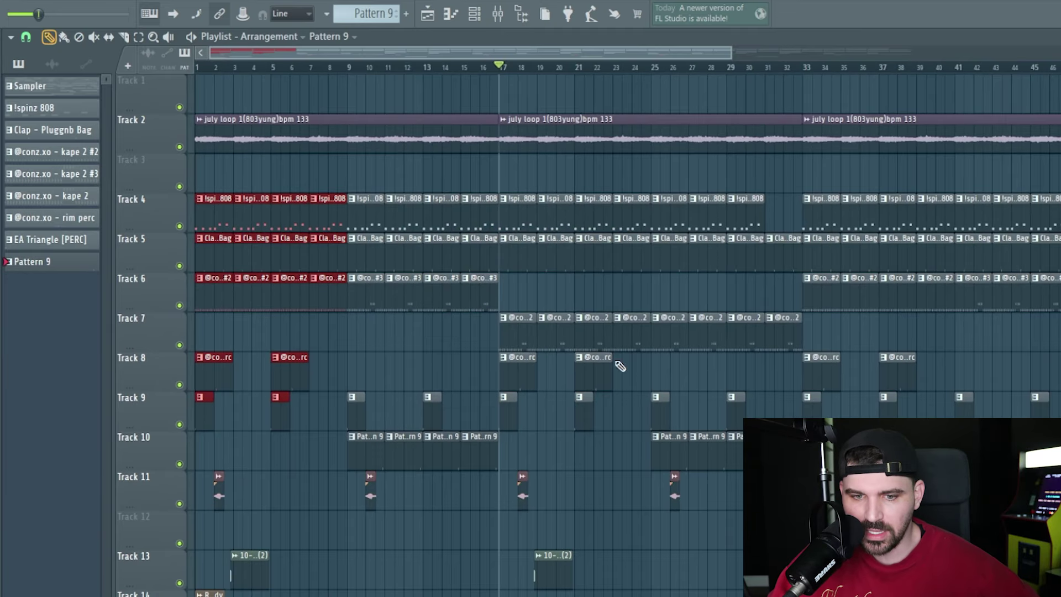
Inspect the kape 2 pattern on Track 7 and play the transition into the second section from bar 16.
double_click(517, 343)
key(Escape)
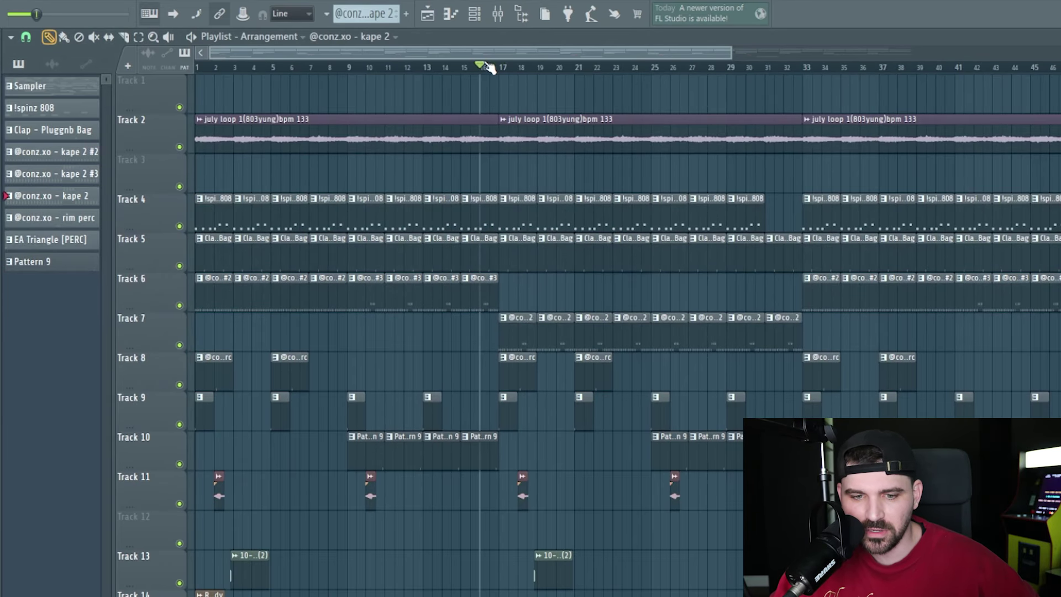
key(space)
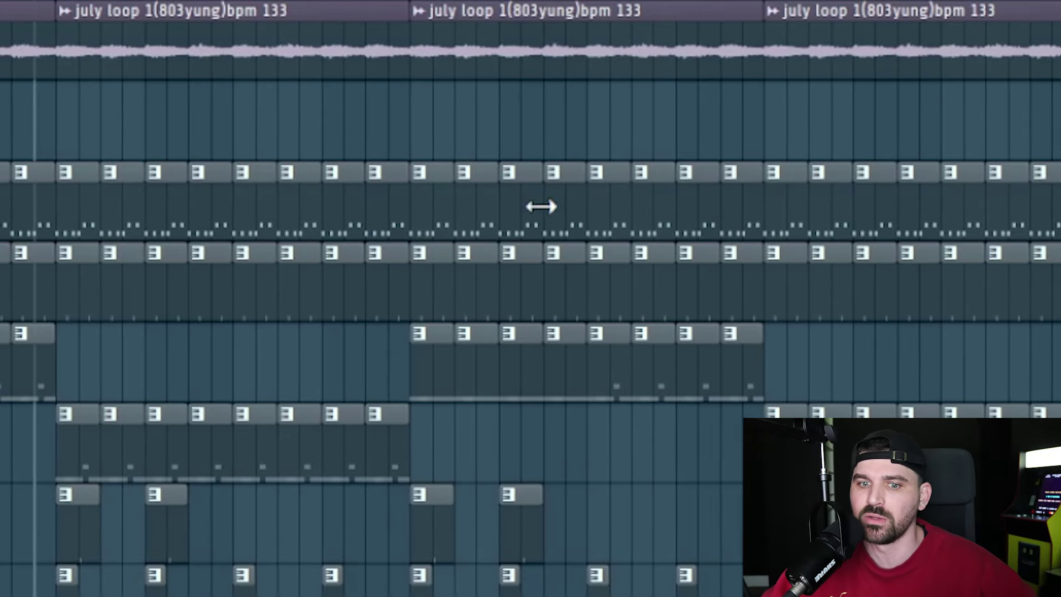
Examine the opening bars of the discoteka 130 project's arrangement.
right_click(428, 177)
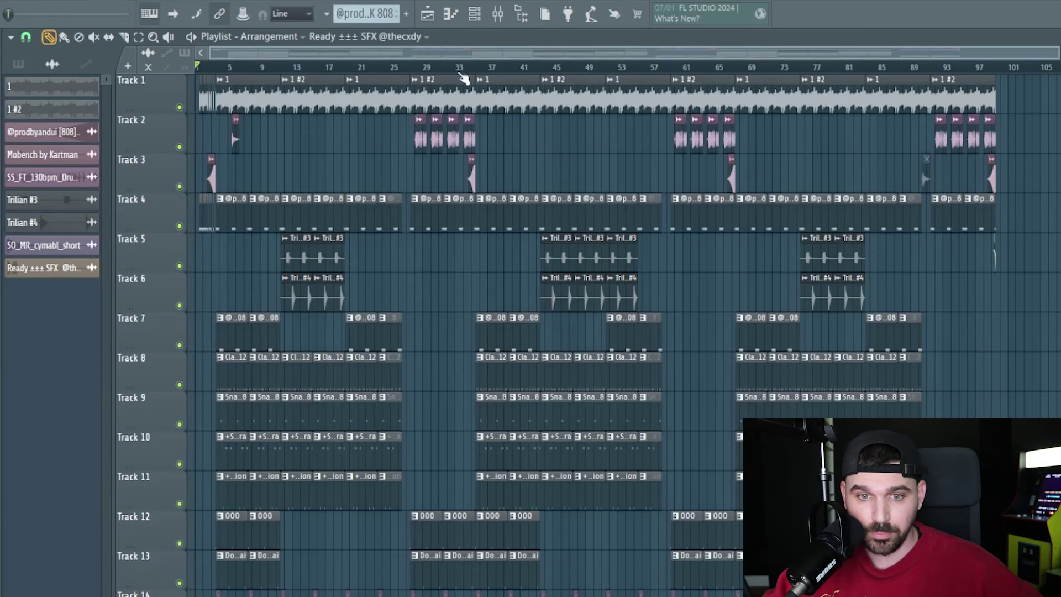
scroll(467, 69, up, 3)
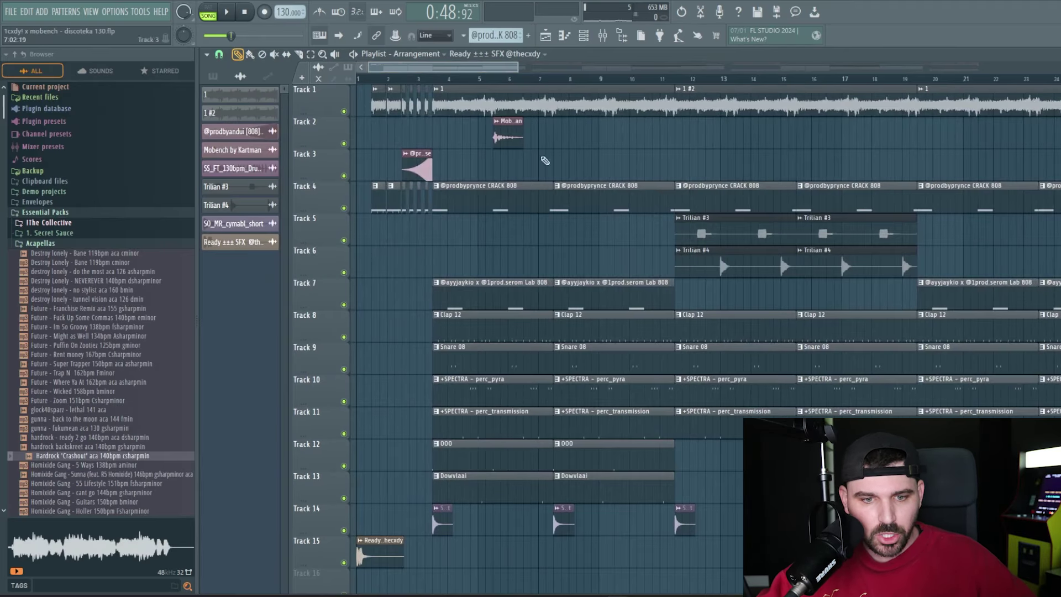
drag(485, 88, 983, 536)
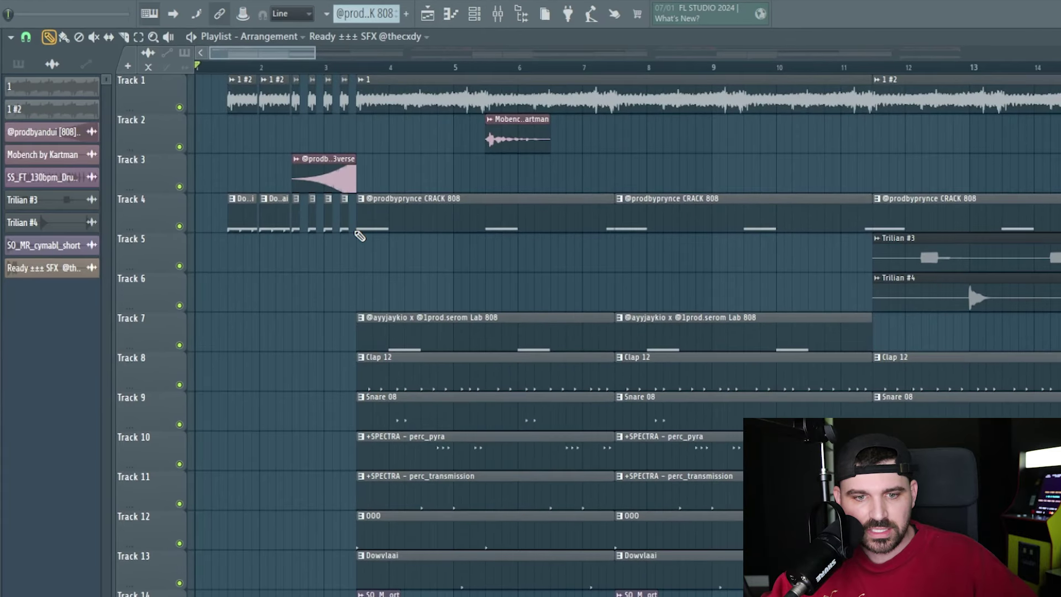
Delete the chopped intro clips and the reverse riser before the first full section on Tracks 1, 3 and 4.
drag(481, 243, 379, 91)
drag(222, 80, 207, 99)
scroll(430, 166, down, 5)
Move all remaining clips earlier so the arrangement starts at bar 1, and clear the selection.
key(ctrl+a)
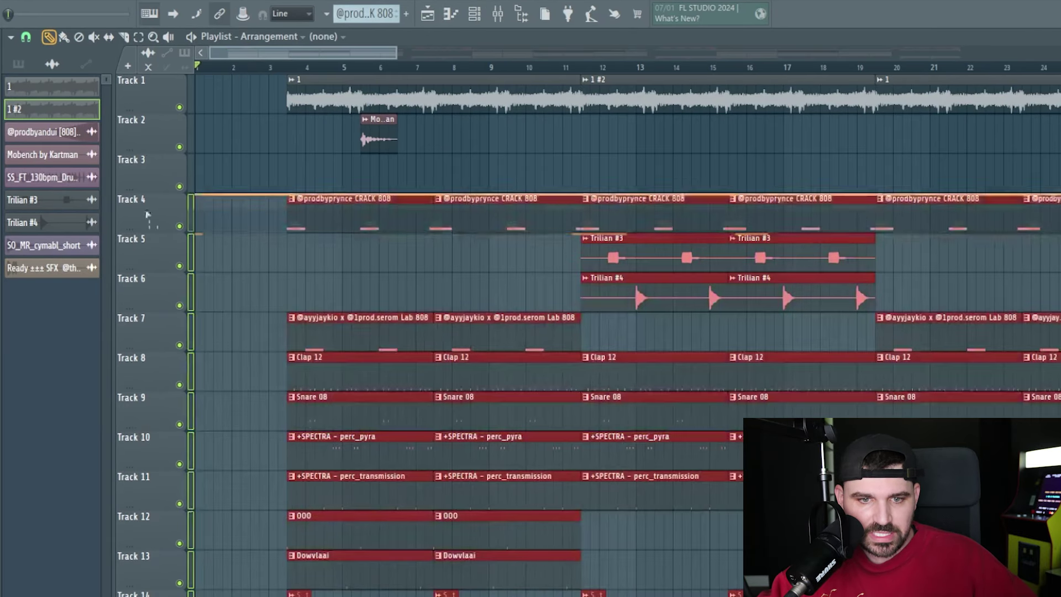
drag(438, 89, 396, 71)
scroll(303, 166, down, 3)
click(304, 167)
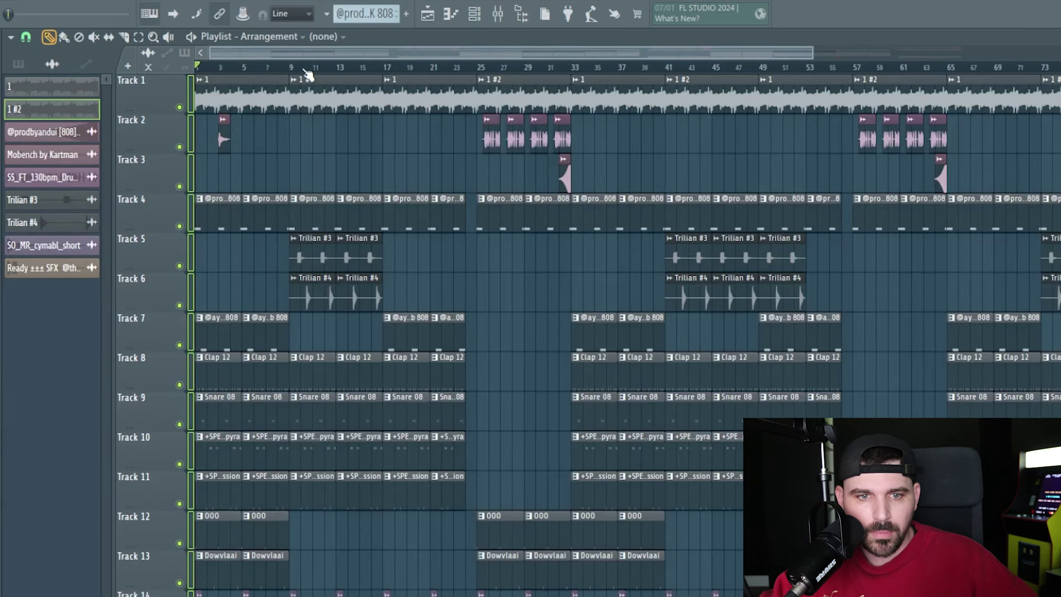
Highlight bars 1 to 9 and the sections that follow to examine the arrangement's structure.
drag(198, 67, 291, 67)
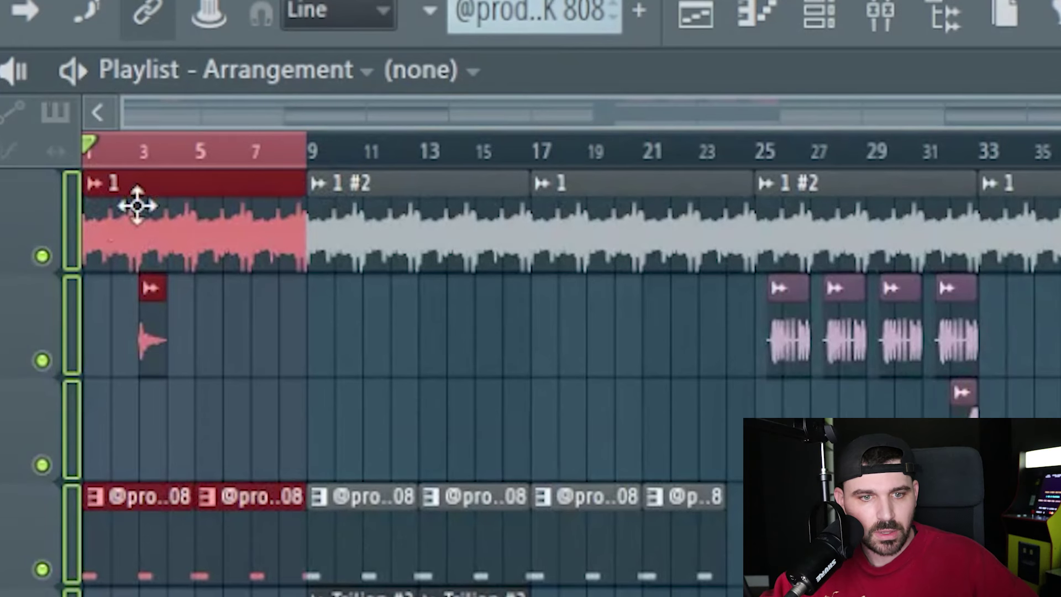
drag(308, 155, 1042, 162)
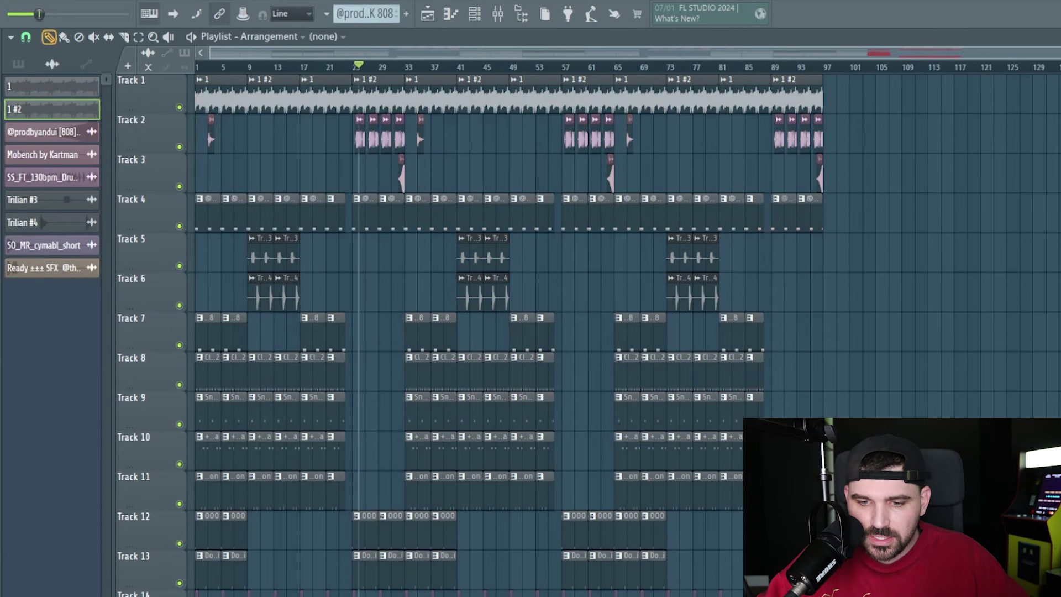
drag(886, 589, 729, 196)
key(Delete)
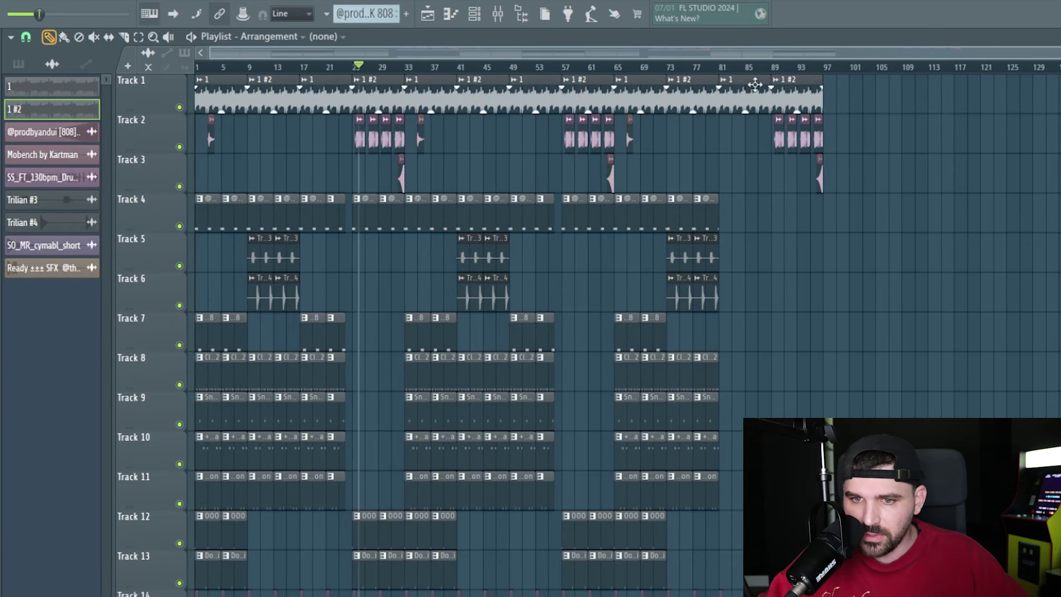
key(ctrl+z)
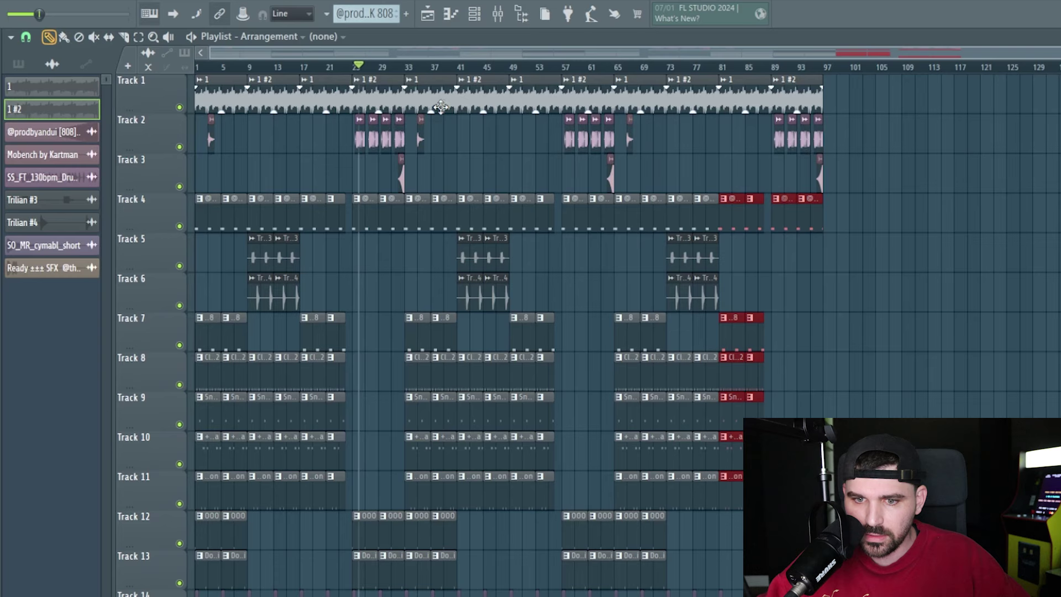
Delete all clips from bar 89 to the end of the arrangement.
drag(722, 70, 827, 83)
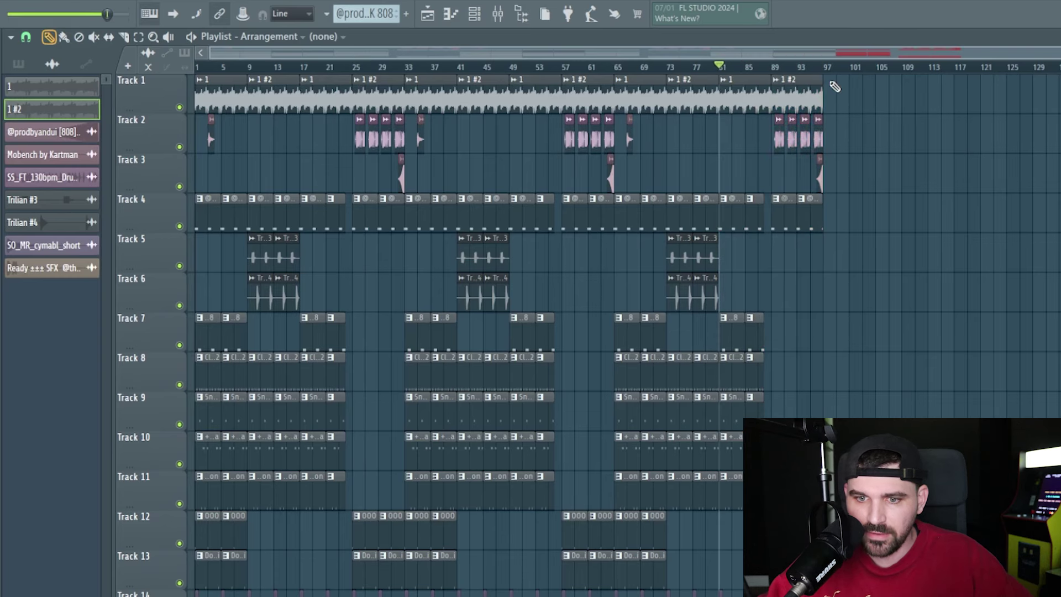
drag(861, 586, 778, 77)
key(Delete)
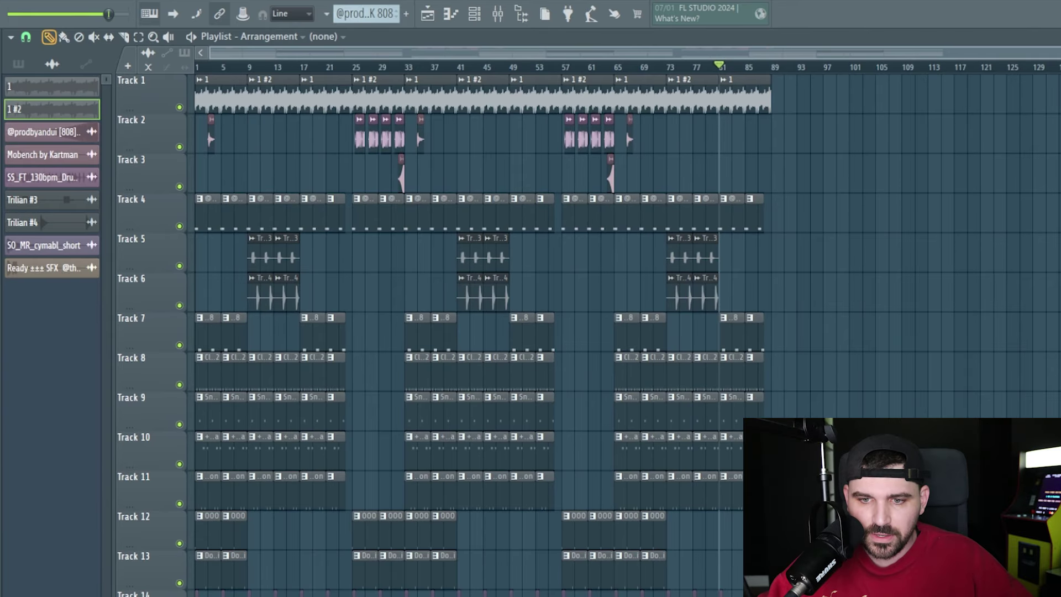
Select the drum and 808 clips from bar 81 to bar 89 on Track 4 and the tracks below.
drag(817, 508, 723, 55)
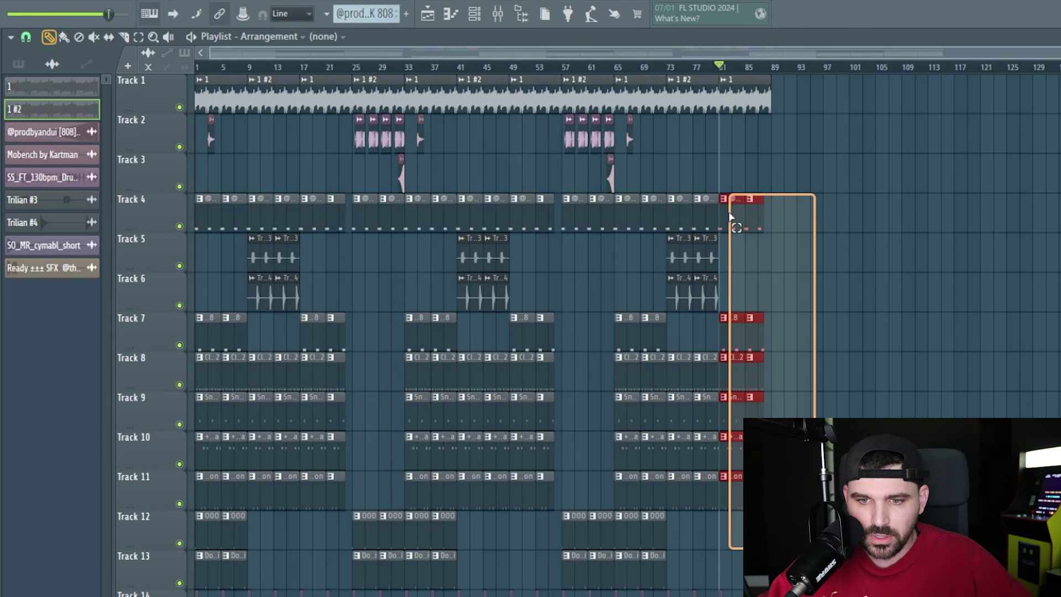